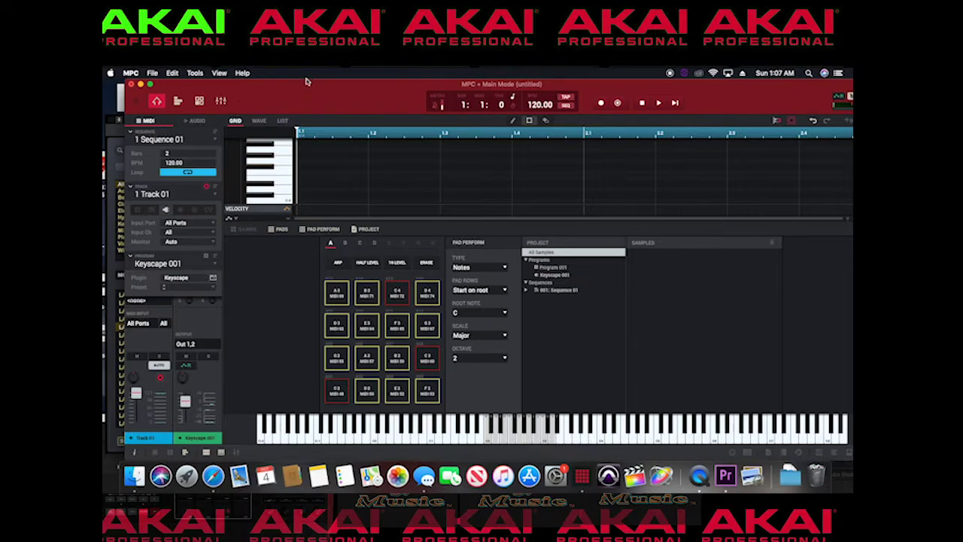
- Hide the on-screen keyboard, the pads/project panel and the velocity lane
{"action": "mouse_move", "coordinate": [306, 81]}
{"action": "left_mouse_down"}
{"action": "mouse_move", "coordinate": [282, 82]}
{"action": "mouse_move", "coordinate": [294, 81]}
{"action": "left_mouse_up"}
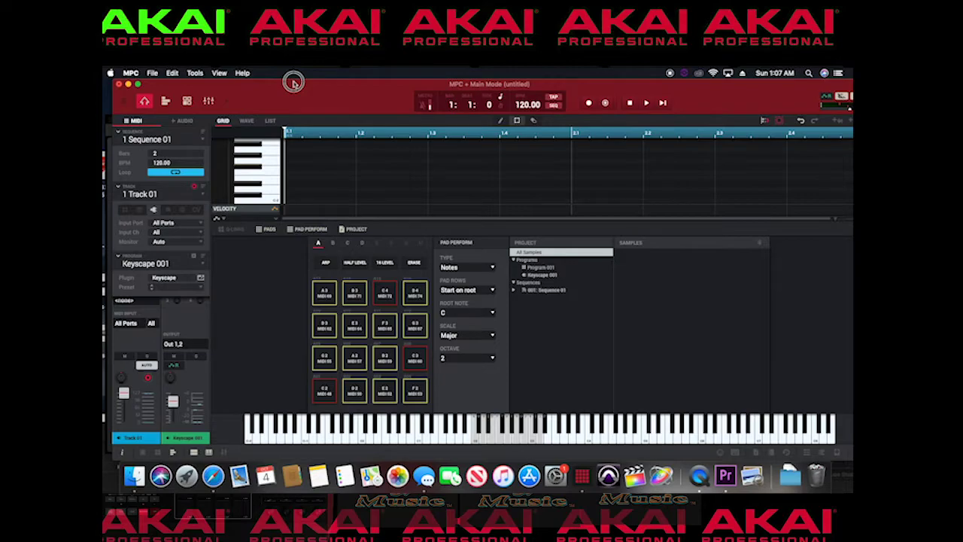
{"action": "left_click_drag", "start_coordinate": [293, 81], "coordinate": [294, 84]}
{"action": "left_click", "coordinate": [211, 455]}
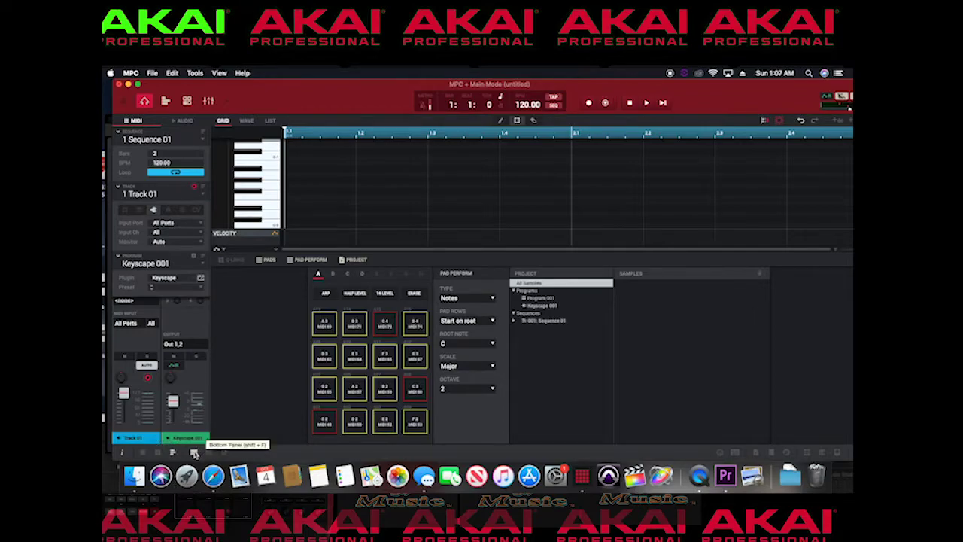
{"action": "left_click", "coordinate": [194, 454]}
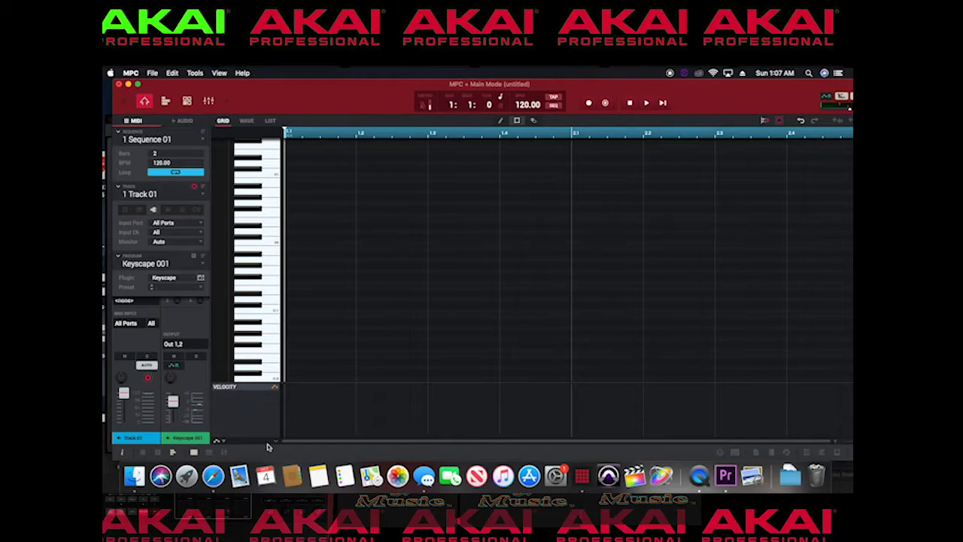
{"action": "left_click", "coordinate": [276, 444]}
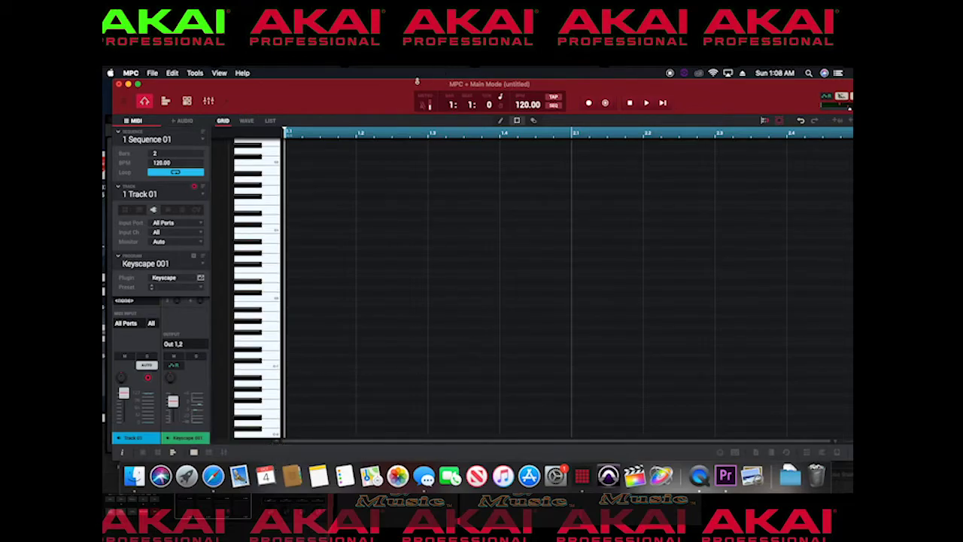
- Arm recording and start playback of the 2-bar Sequence 01 at 120 BPM
{"action": "left_click_drag", "start_coordinate": [363, 90], "coordinate": [341, 72]}
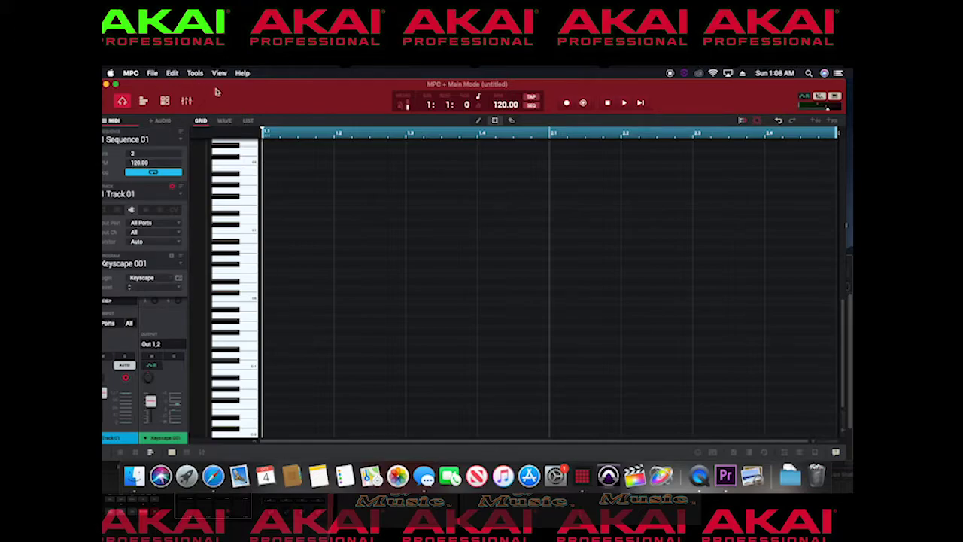
{"action": "mouse_move", "coordinate": [216, 88]}
{"action": "left_mouse_down"}
{"action": "mouse_move", "coordinate": [242, 87]}
{"action": "mouse_move", "coordinate": [225, 88]}
{"action": "left_mouse_up"}
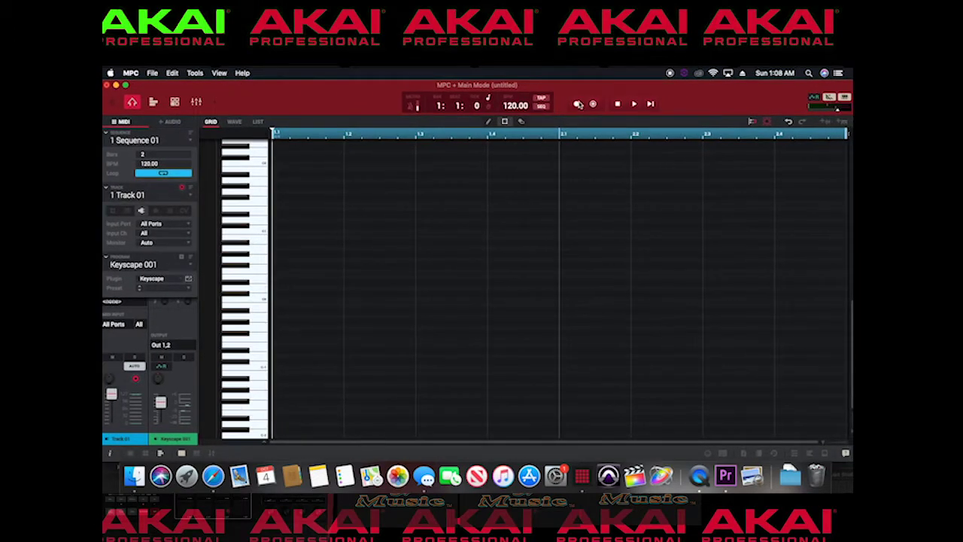
{"action": "left_click", "coordinate": [576, 104]}
{"action": "left_click", "coordinate": [634, 104]}
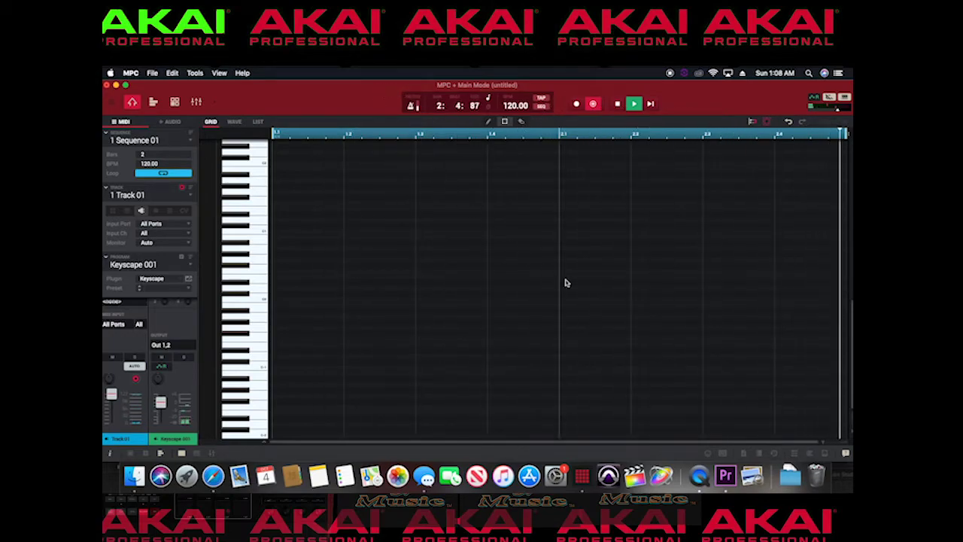
- Stop playback after recording the eight-note melody and frame it across bars 1–2
{"action": "left_click_drag", "start_coordinate": [355, 88], "coordinate": [328, 87]}
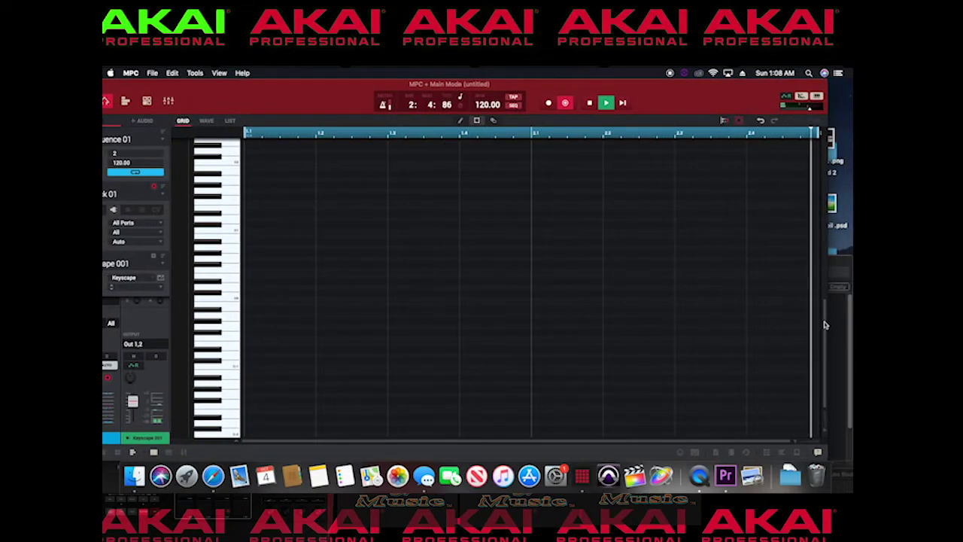
{"action": "scroll", "coordinate": [819, 254], "scroll_direction": "up", "scroll_amount": 10}
{"action": "scroll", "coordinate": [796, 307], "scroll_direction": "down", "scroll_amount": 3}
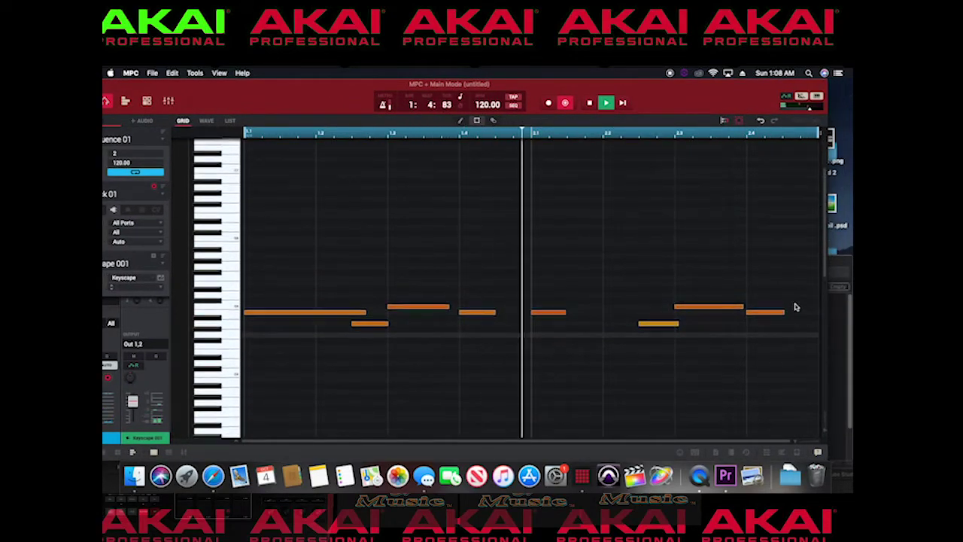
{"action": "key", "text": "space"}
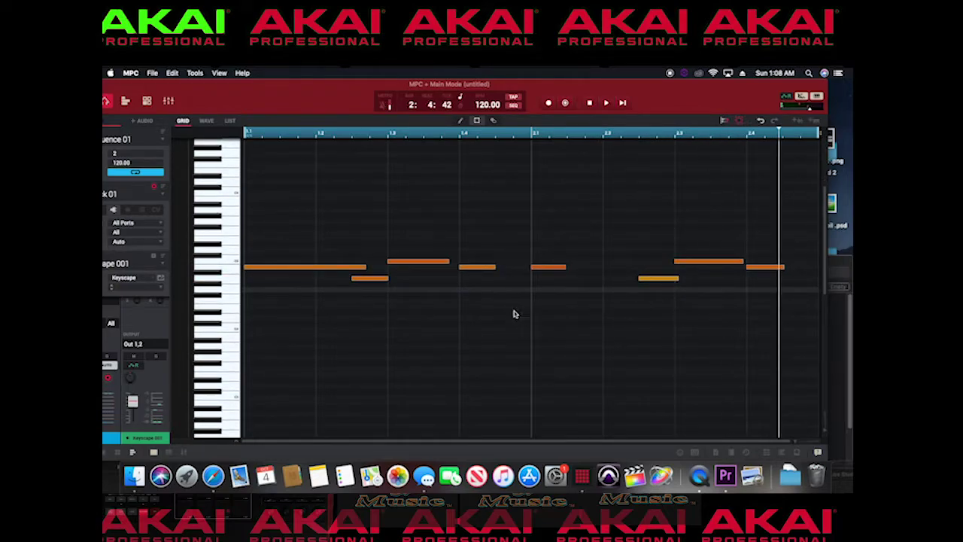
{"action": "scroll", "coordinate": [568, 268], "scroll_direction": "up", "scroll_amount": 2}
{"action": "scroll", "coordinate": [652, 273], "scroll_direction": "up", "scroll_amount": 2}
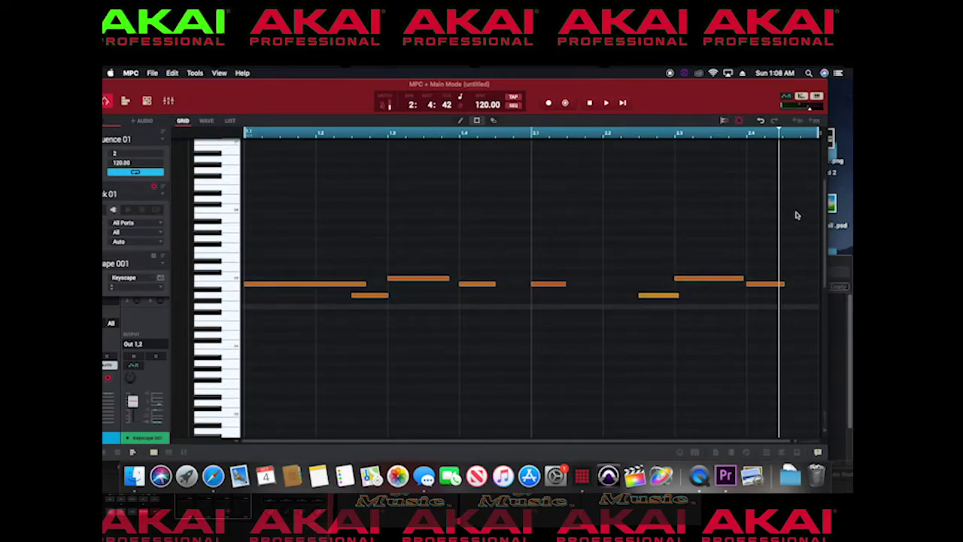
{"action": "scroll", "coordinate": [824, 188], "scroll_direction": "down", "scroll_amount": 3}
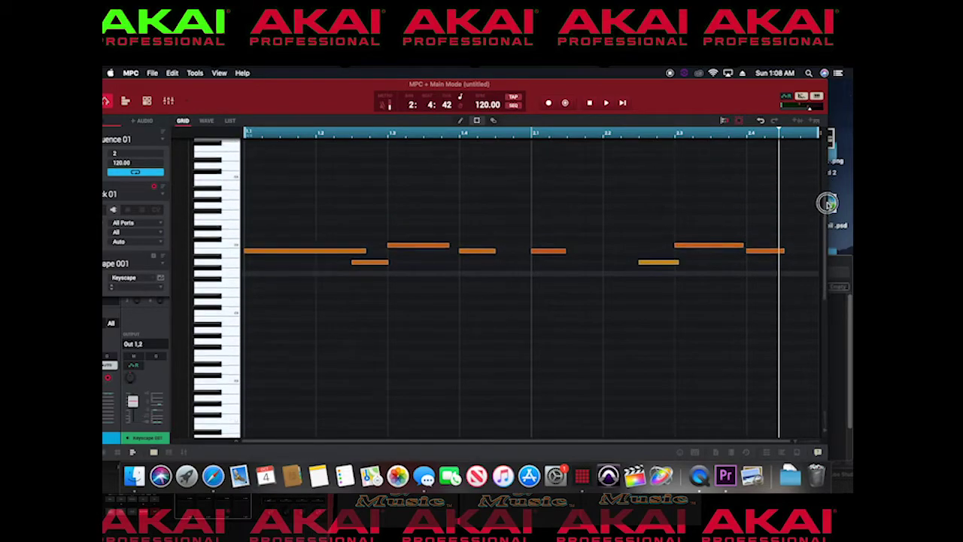
{"action": "scroll", "coordinate": [826, 191], "scroll_direction": "up", "scroll_amount": 2}
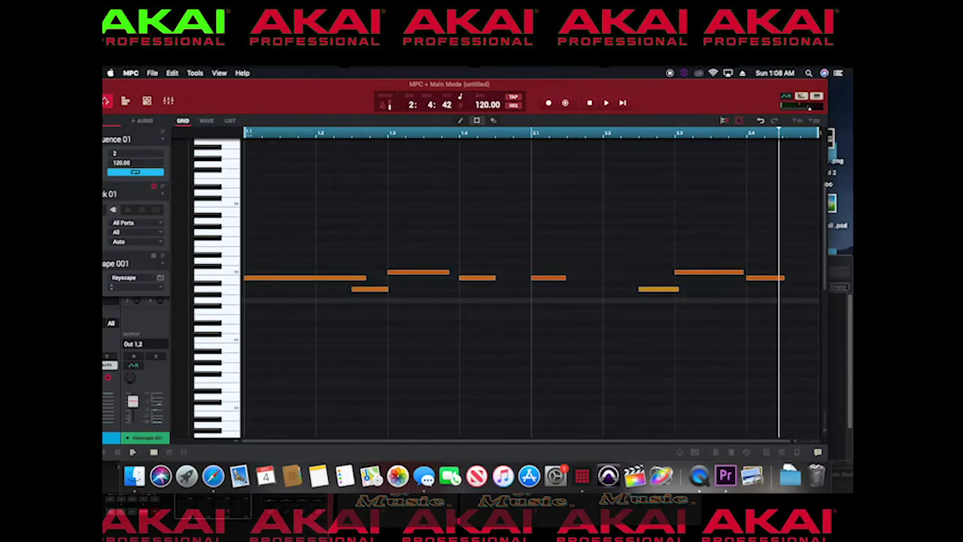
{"action": "scroll", "coordinate": [506, 285], "scroll_direction": "down", "scroll_amount": 1}
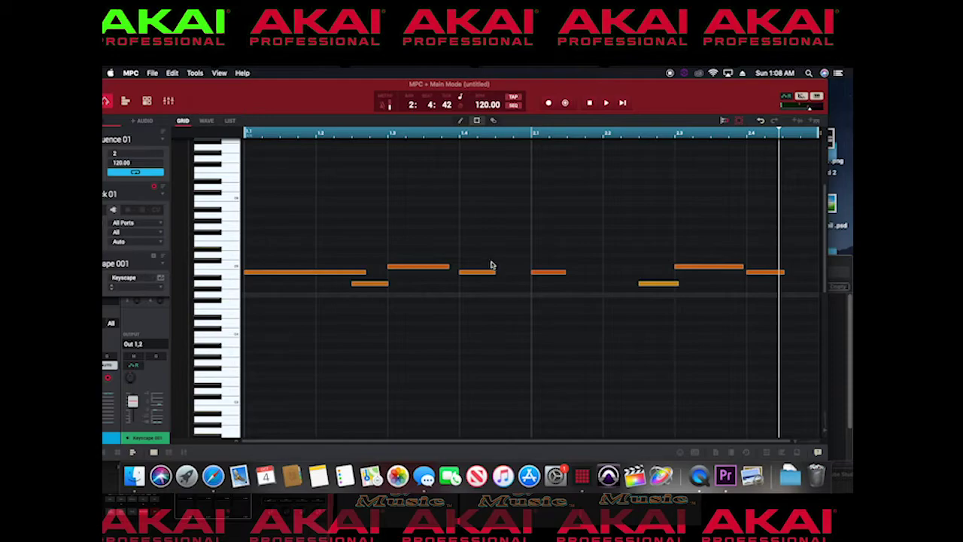
{"action": "scroll", "coordinate": [427, 359], "scroll_direction": "down", "scroll_amount": 4}
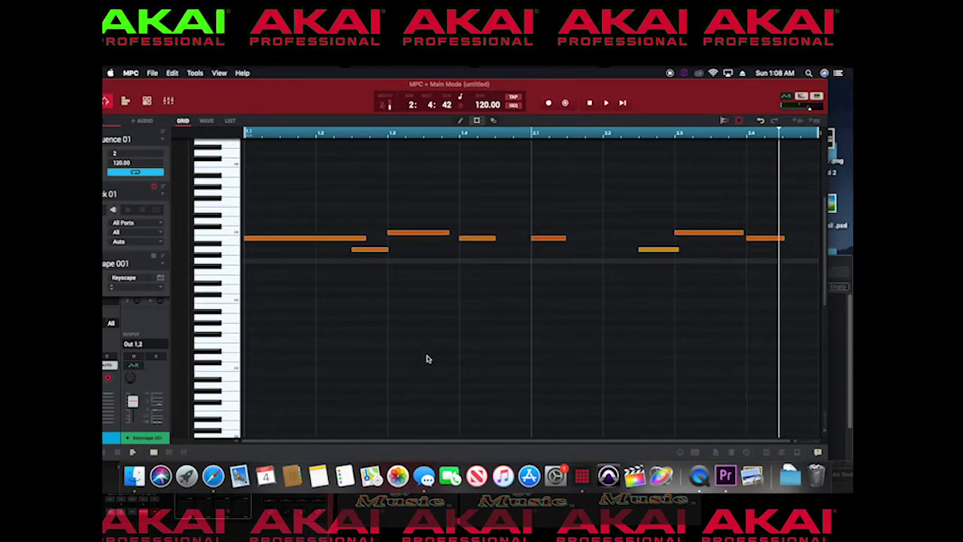
{"action": "scroll", "coordinate": [426, 359], "scroll_direction": "up", "scroll_amount": 1}
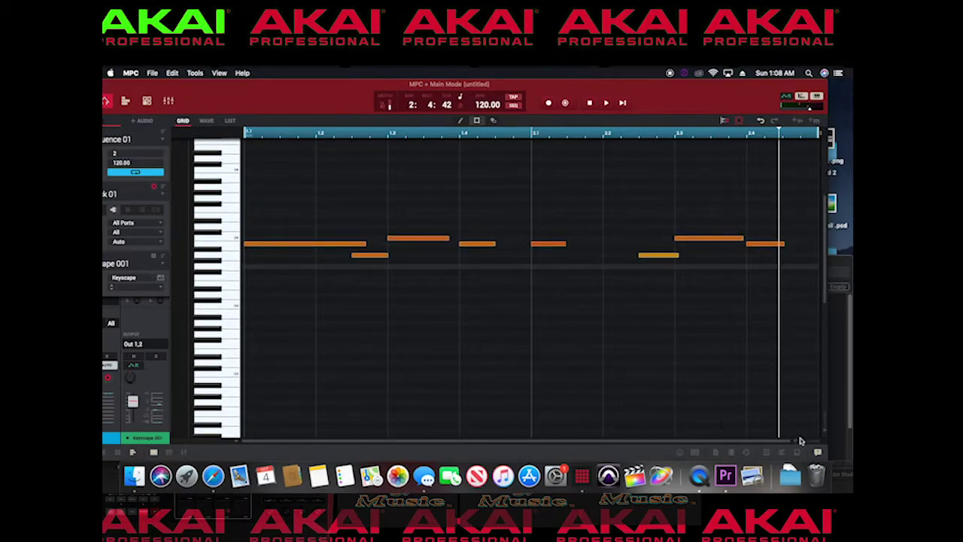
{"action": "left_click_drag", "start_coordinate": [794, 444], "coordinate": [774, 445]}
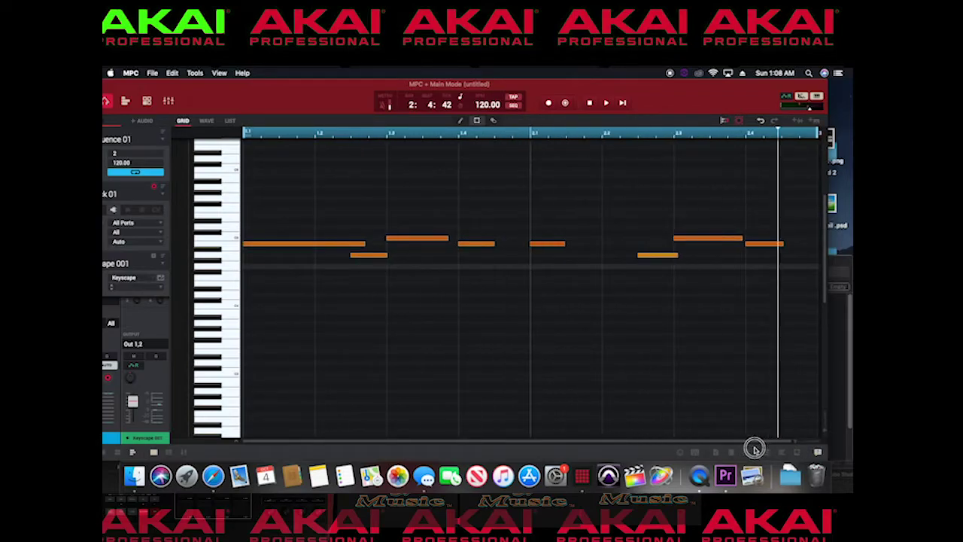
- Maximise the window and use Double length to extend Sequence 01 to 4 bars
{"action": "double_click", "coordinate": [162, 83]}
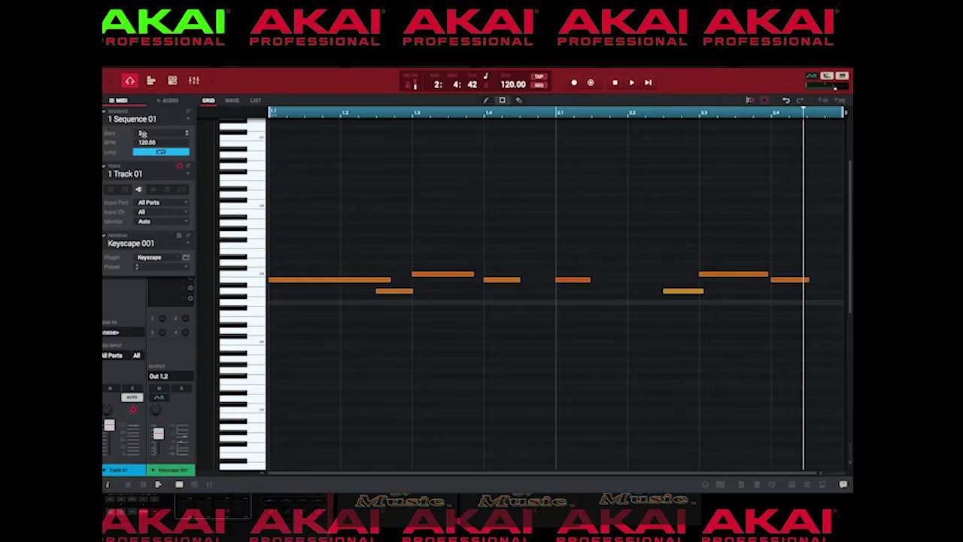
{"action": "left_click", "coordinate": [164, 120]}
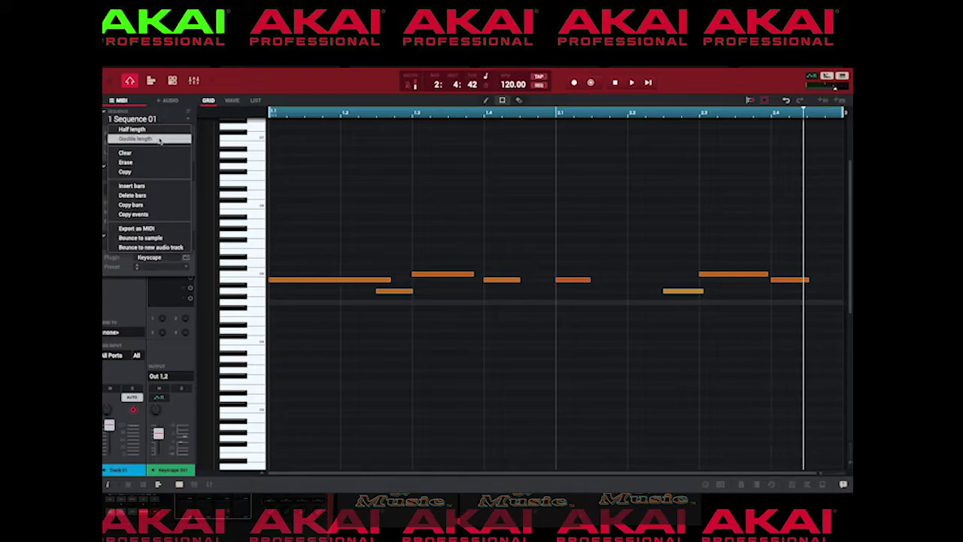
{"action": "left_click", "coordinate": [159, 140]}
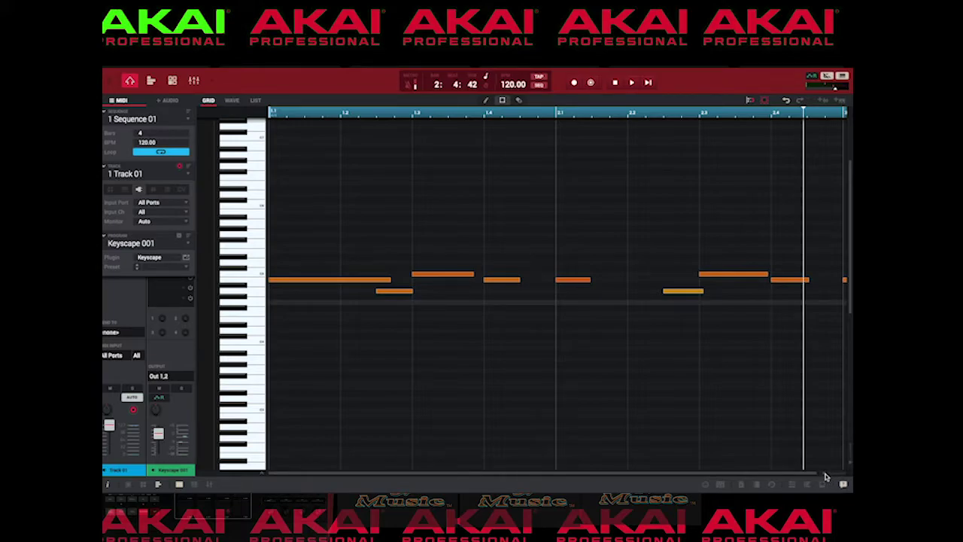
- Select and delete the duplicated melody notes in bars 3–4
{"action": "left_click_drag", "start_coordinate": [826, 477], "coordinate": [799, 475]}
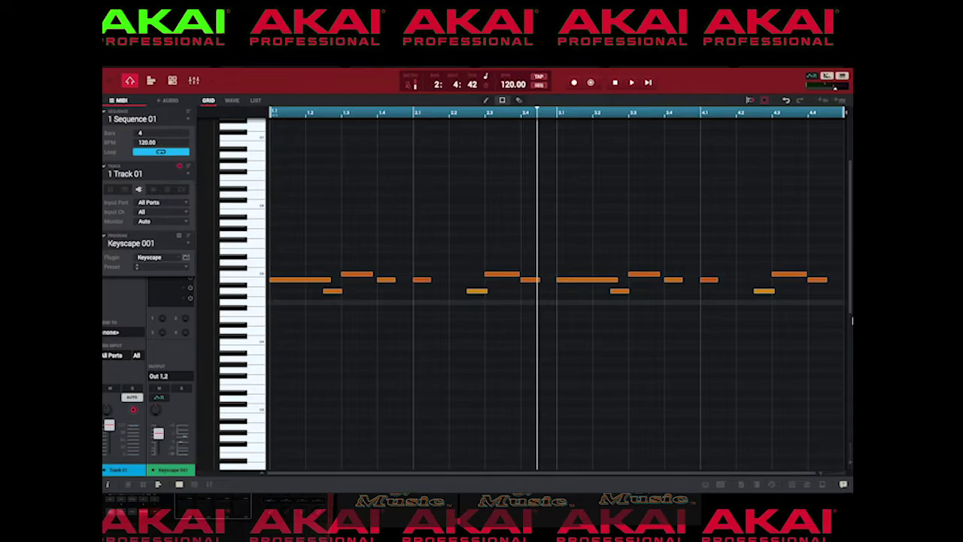
{"action": "left_click_drag", "start_coordinate": [851, 459], "coordinate": [846, 486]}
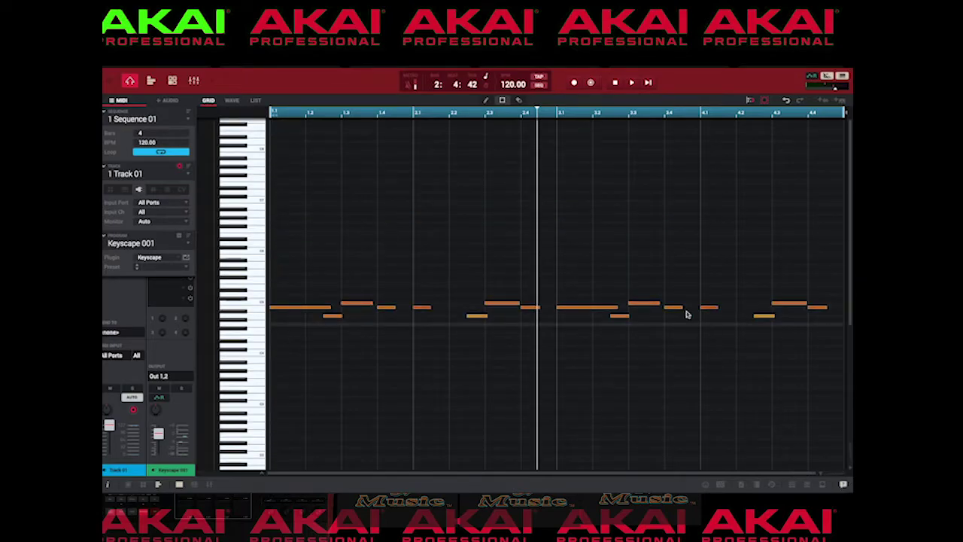
{"action": "left_click_drag", "start_coordinate": [557, 289], "coordinate": [838, 348]}
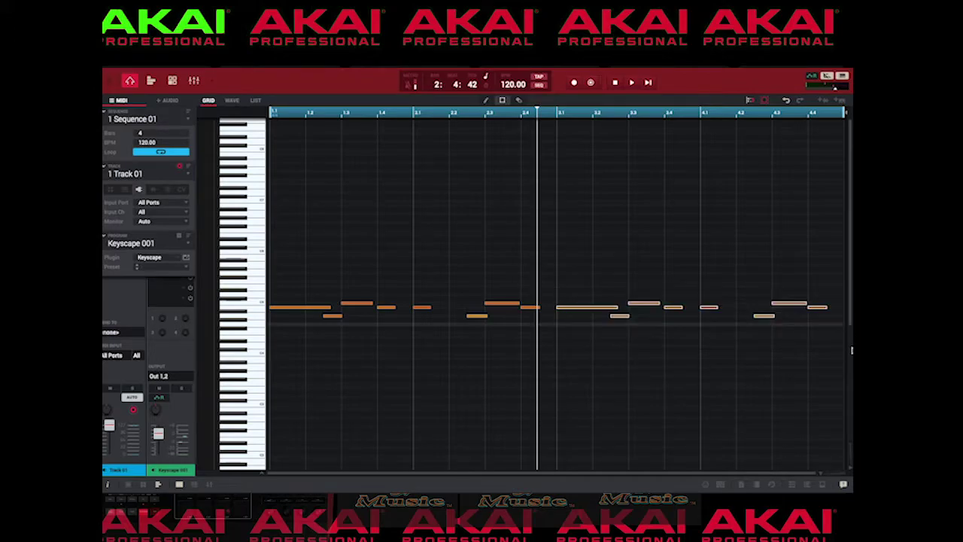
{"action": "key", "text": "Delete"}
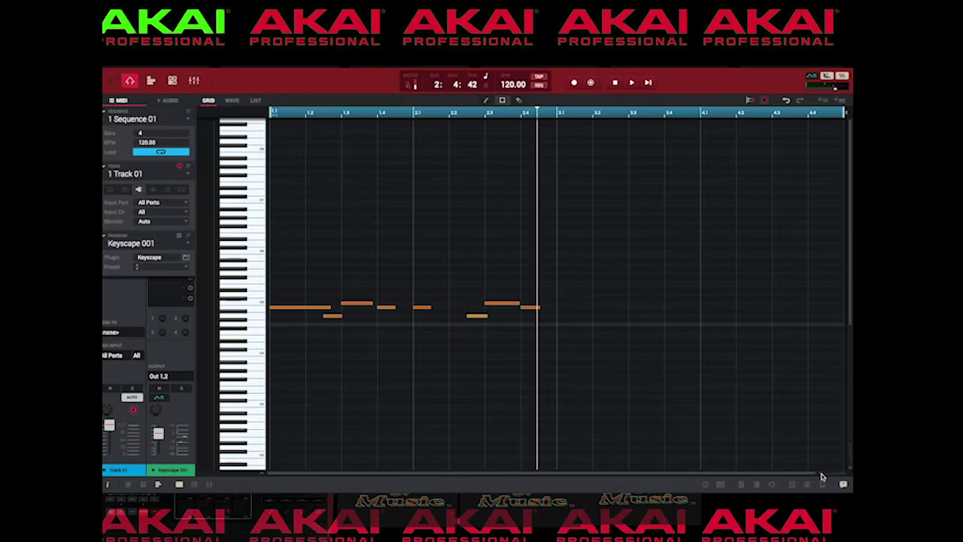
{"action": "left_click_drag", "start_coordinate": [822, 476], "coordinate": [800, 475]}
- Set the vertical zoom fully out so all eight melody notes and the whole key range show
{"action": "mouse_move", "coordinate": [847, 466]}
{"action": "left_mouse_down"}
{"action": "mouse_move", "coordinate": [848, 419]}
{"action": "mouse_move", "coordinate": [849, 452]}
{"action": "left_mouse_up"}
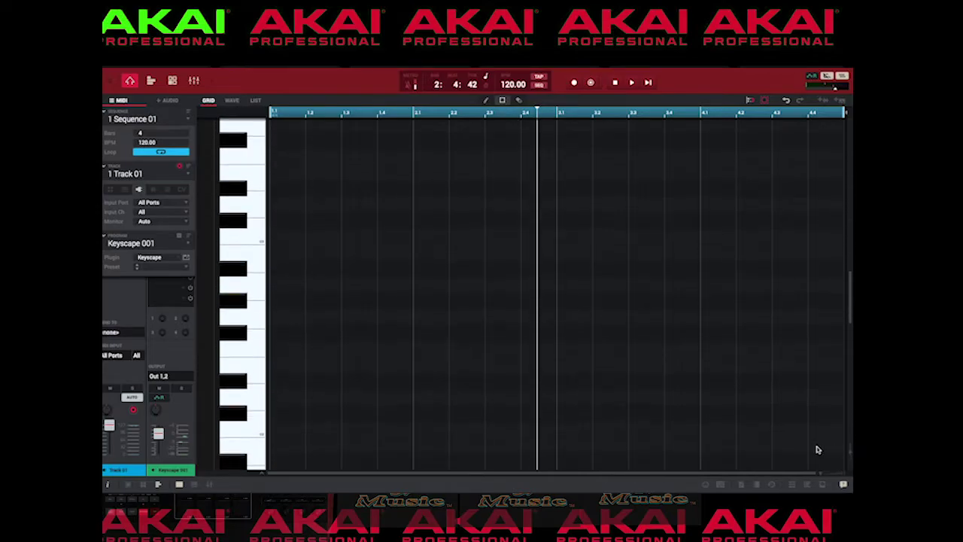
{"action": "scroll", "coordinate": [796, 453], "scroll_direction": "up", "scroll_amount": 2}
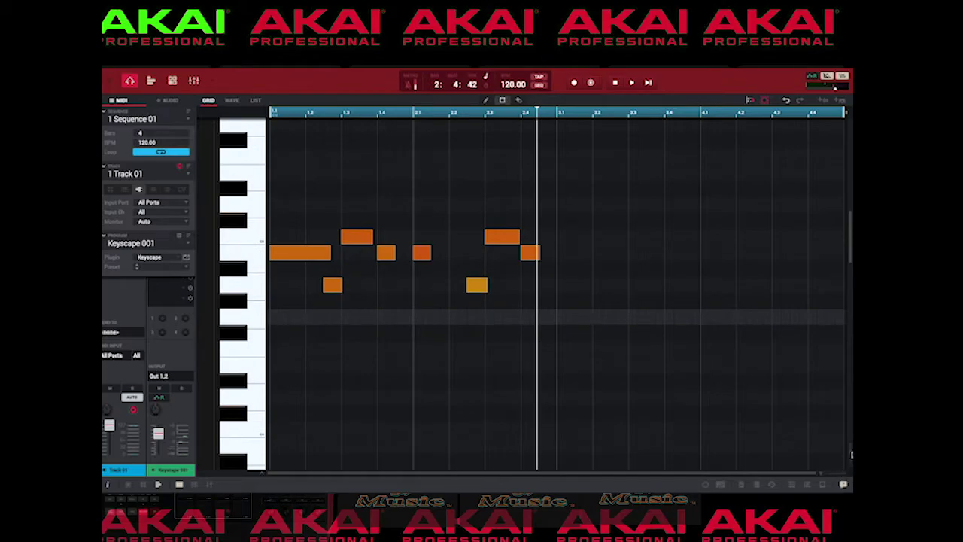
{"action": "mouse_move", "coordinate": [852, 454]}
{"action": "left_mouse_down"}
{"action": "mouse_move", "coordinate": [849, 441]}
{"action": "mouse_move", "coordinate": [846, 472]}
{"action": "left_mouse_up"}
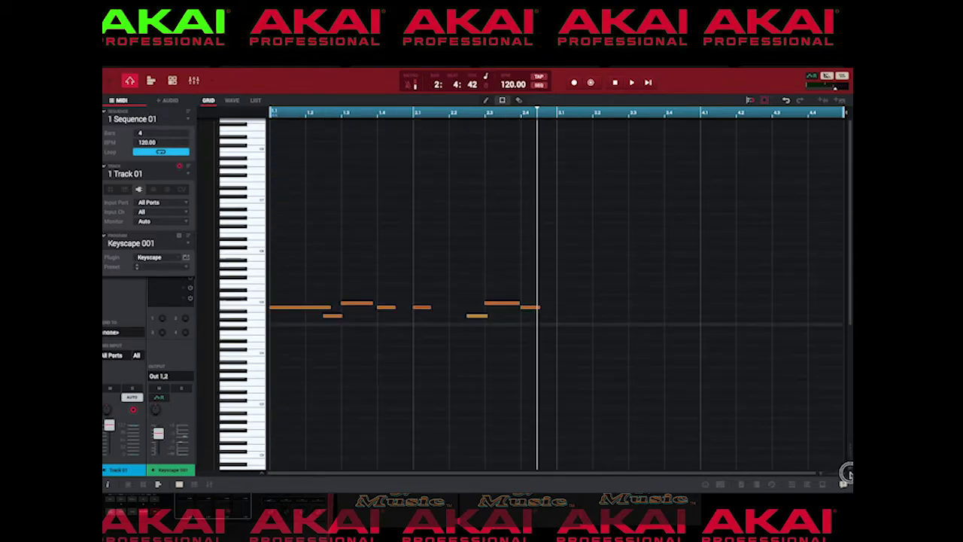
- Show the MIDI keyboard and transpose all melody notes so the first note is F#4
{"action": "left_click", "coordinate": [195, 486]}
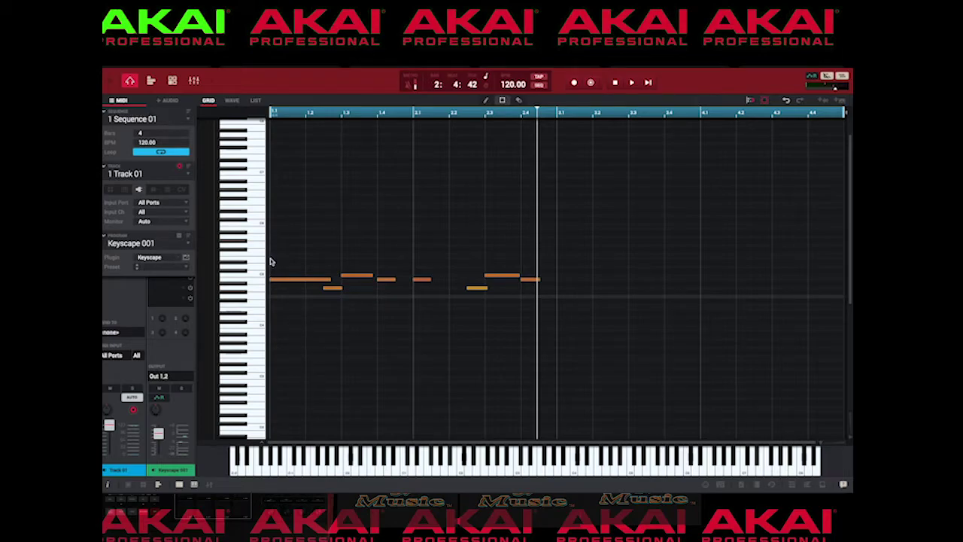
{"action": "left_click_drag", "start_coordinate": [270, 263], "coordinate": [554, 309]}
{"action": "left_click_drag", "start_coordinate": [286, 281], "coordinate": [286, 309]}
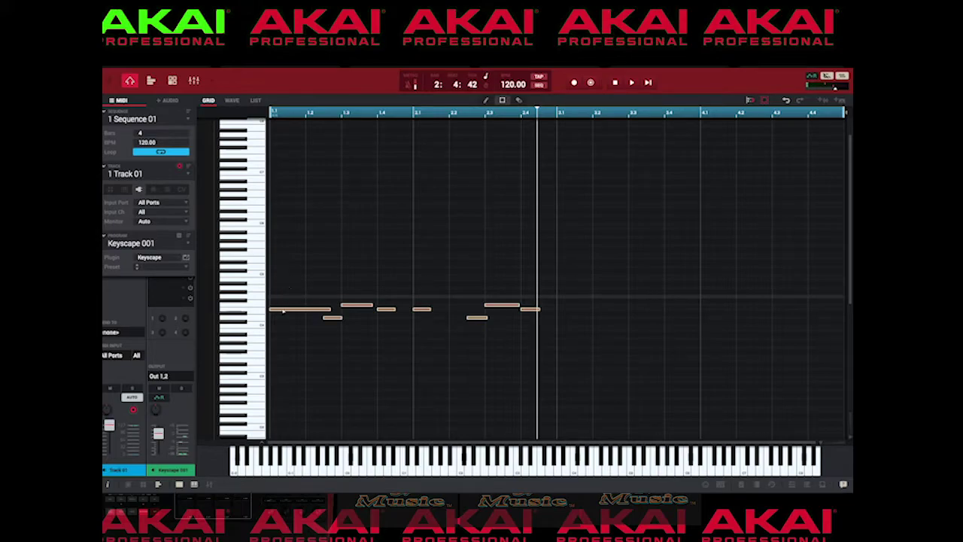
{"action": "left_click_drag", "start_coordinate": [282, 311], "coordinate": [281, 301]}
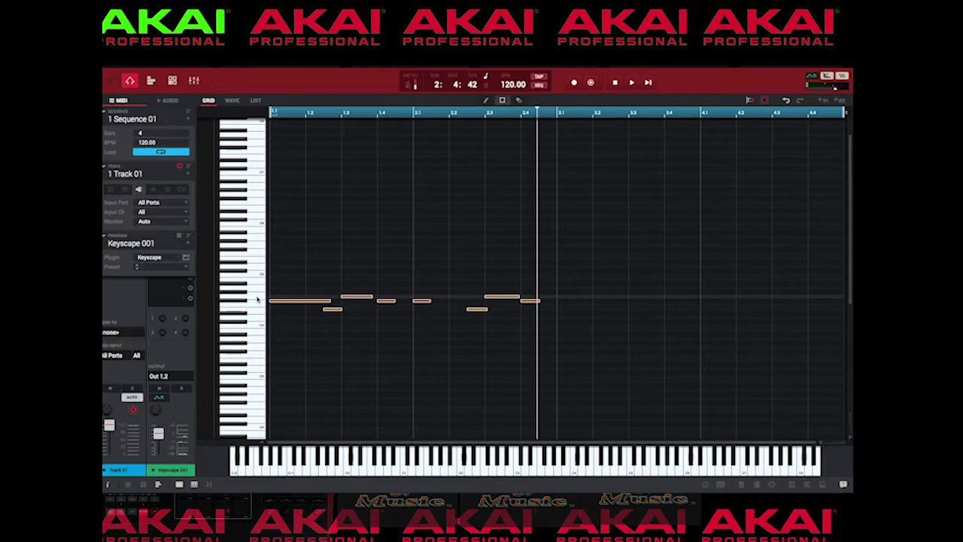
{"action": "left_click", "coordinate": [126, 191]}
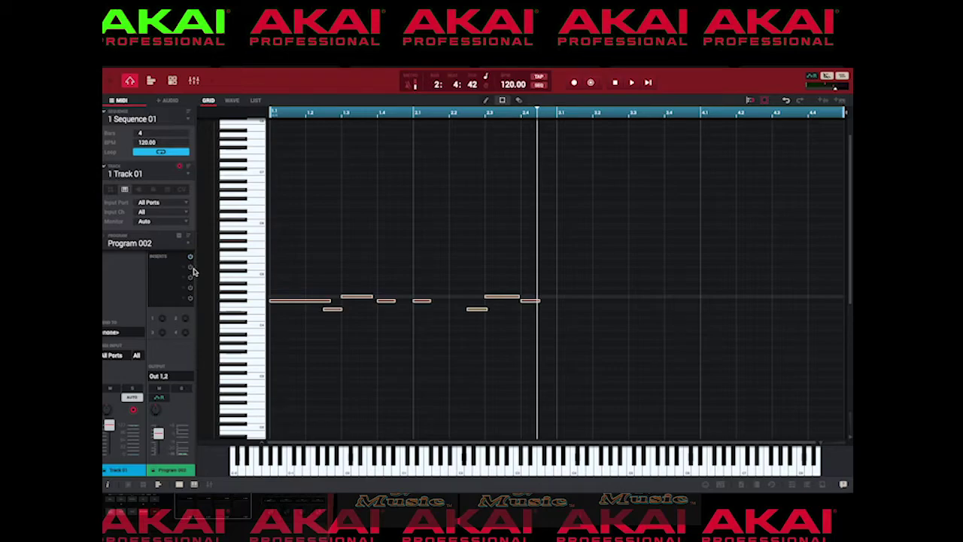
{"action": "left_click", "coordinate": [258, 255]}
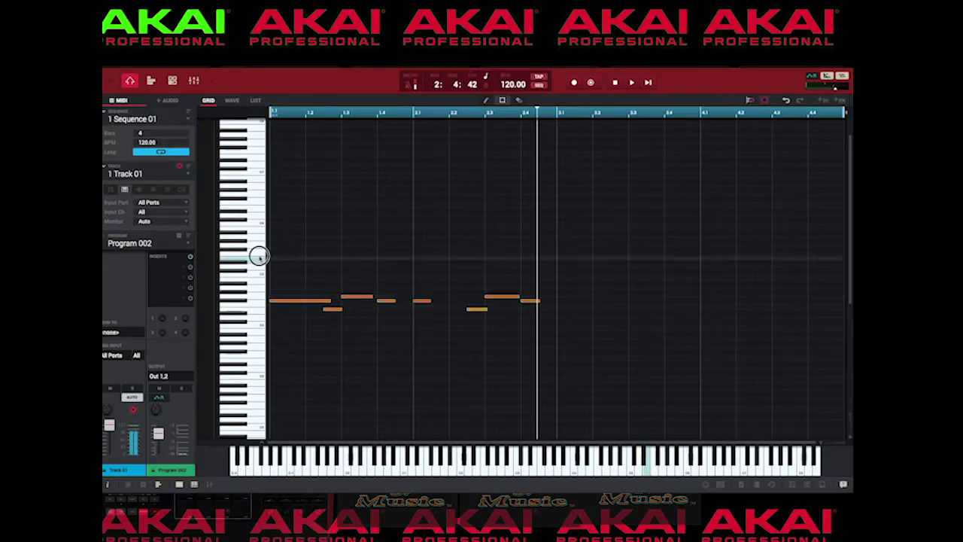
{"action": "left_click", "coordinate": [254, 286]}
{"action": "left_click_drag", "start_coordinate": [274, 301], "coordinate": [276, 302]}
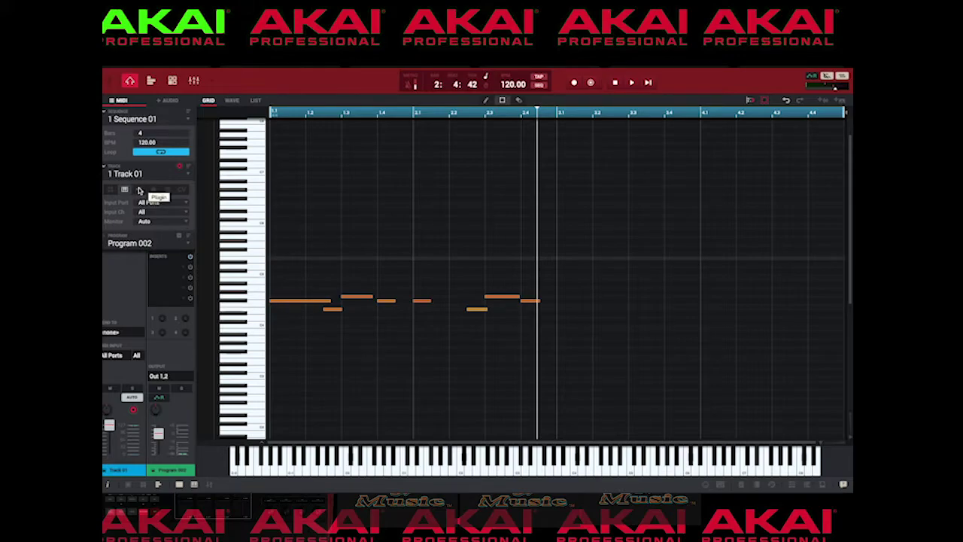
{"action": "left_click", "coordinate": [140, 190]}
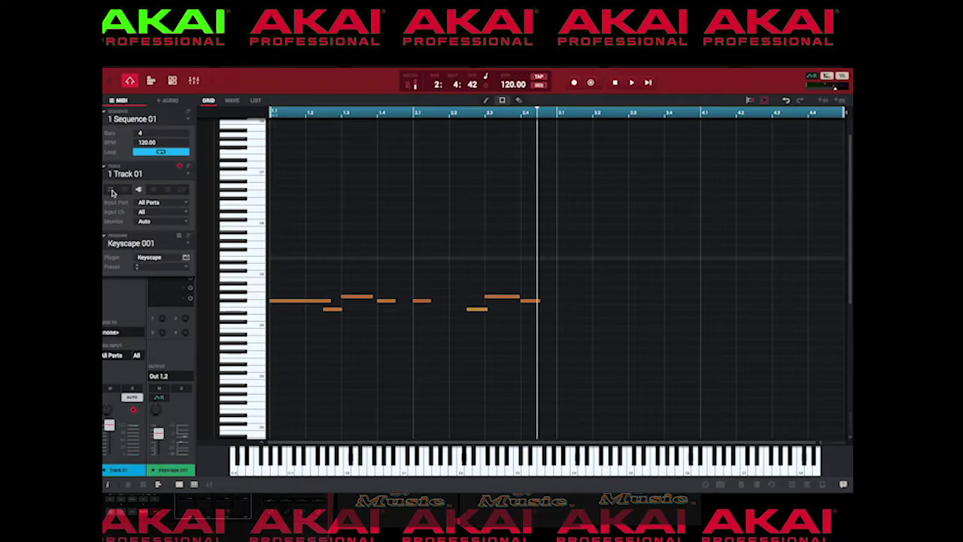
- Option-drag a copy of the whole melody to bar 3, shifted lower in pitch
{"action": "left_click", "coordinate": [305, 302]}
{"action": "left_click_drag", "start_coordinate": [279, 275], "coordinate": [576, 360]}
{"action": "left_click_drag", "start_coordinate": [303, 301], "coordinate": [279, 284]}
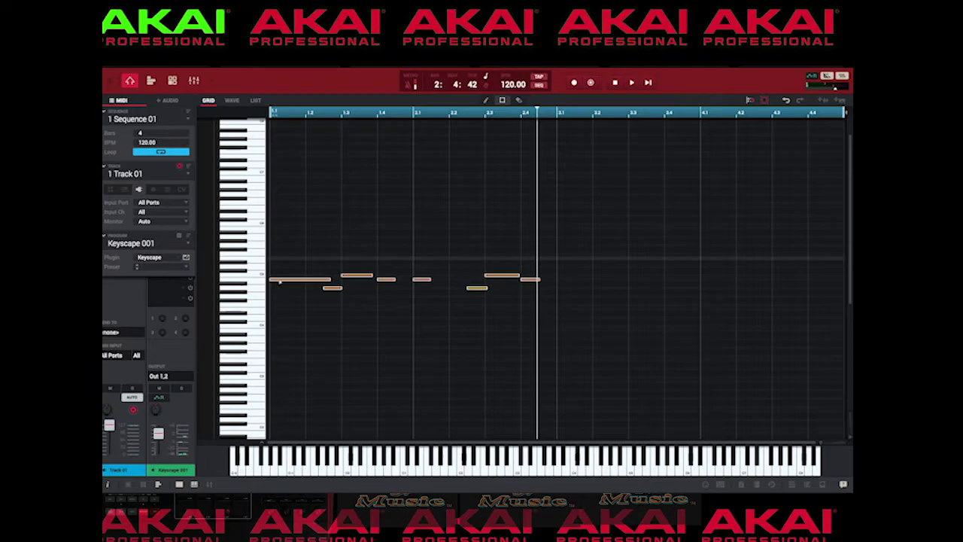
{"action": "left_click_drag", "start_coordinate": [282, 283], "coordinate": [548, 332]}
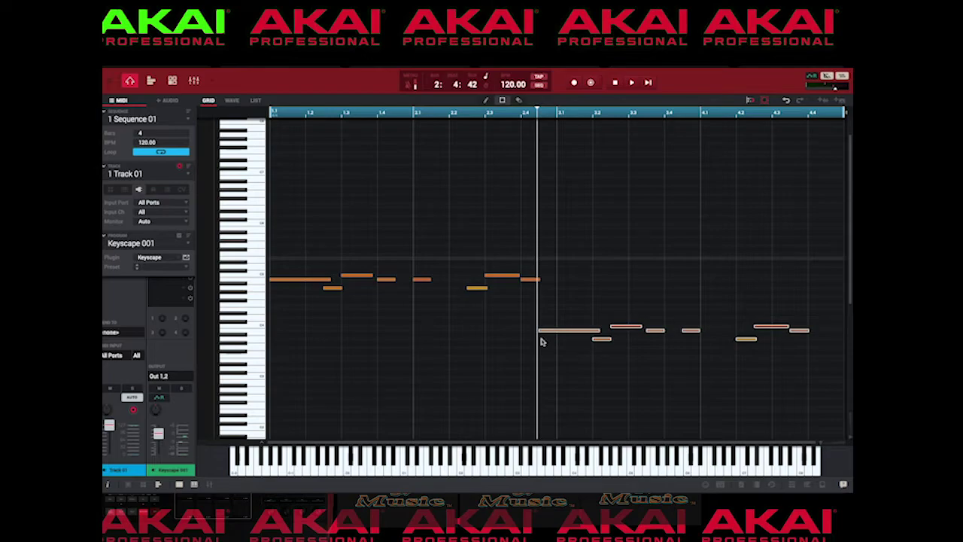
- Change the track type from the Keyscape plugin to keygroup Program 002
{"action": "left_click", "coordinate": [125, 191]}
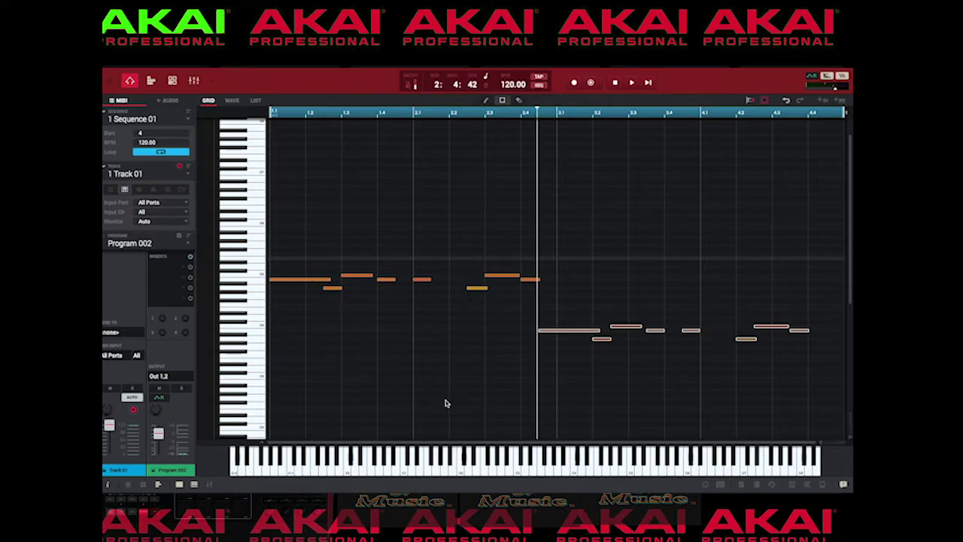
{"action": "scroll", "coordinate": [822, 444], "scroll_direction": "up", "scroll_amount": 2}
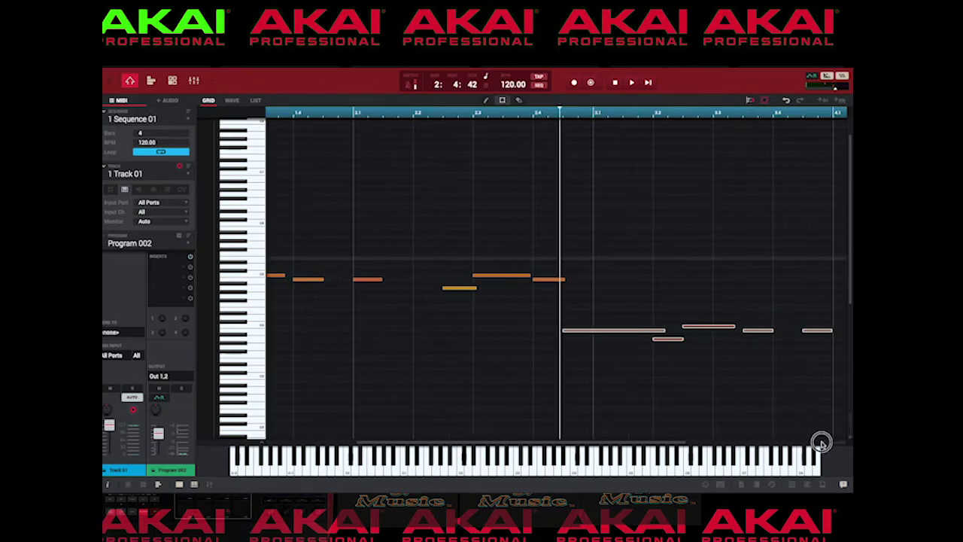
{"action": "scroll", "coordinate": [821, 443], "scroll_direction": "up", "scroll_amount": 2}
{"action": "scroll", "coordinate": [823, 443], "scroll_direction": "down", "scroll_amount": 4}
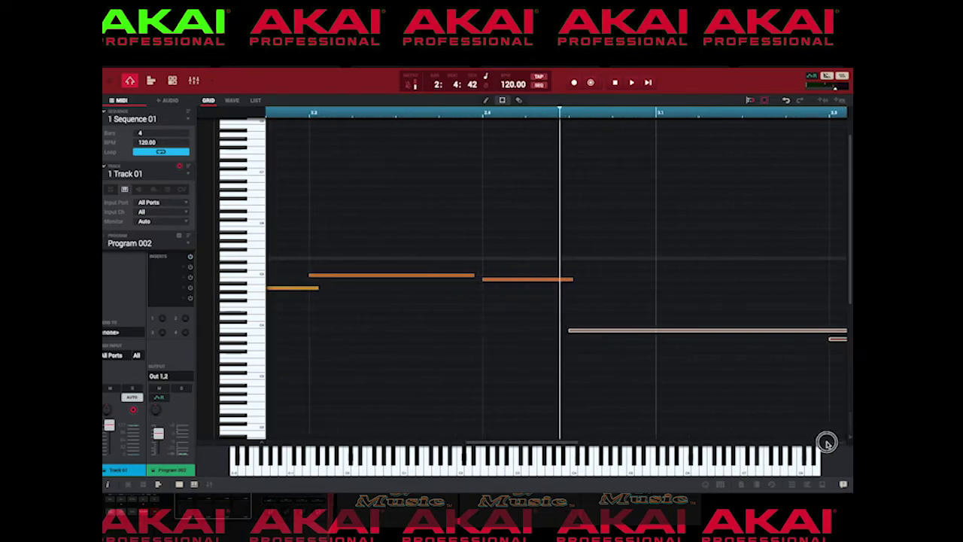
{"action": "scroll", "coordinate": [818, 444], "scroll_direction": "up", "scroll_amount": 3}
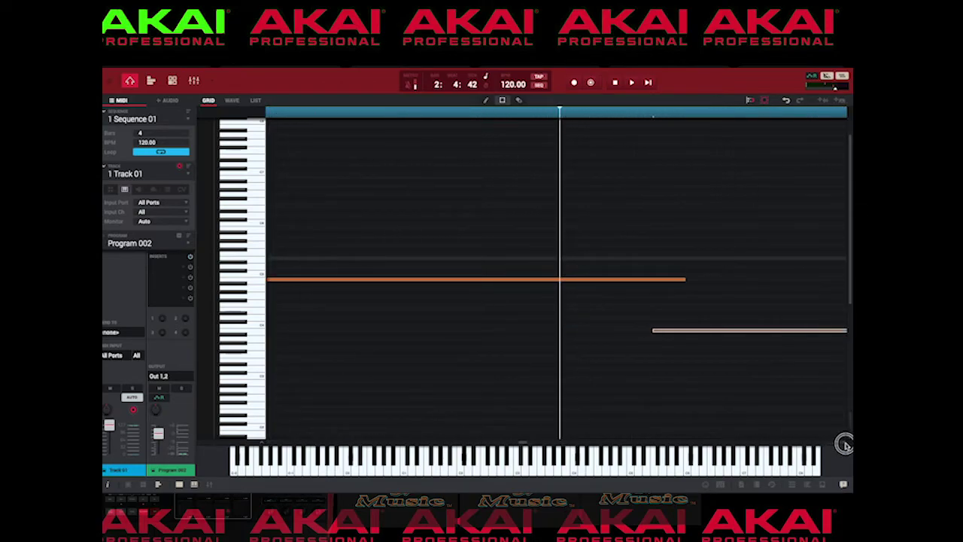
{"action": "scroll", "coordinate": [842, 444], "scroll_direction": "down", "scroll_amount": 3}
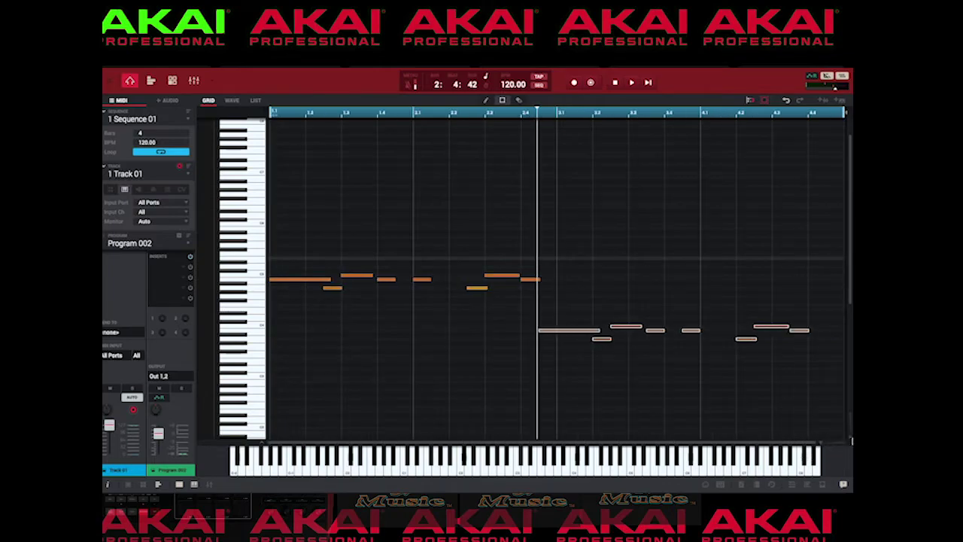
{"action": "mouse_move", "coordinate": [851, 439]}
{"action": "left_mouse_down"}
{"action": "mouse_move", "coordinate": [845, 421]}
{"action": "mouse_move", "coordinate": [846, 436]}
{"action": "left_mouse_up"}
{"action": "scroll", "coordinate": [848, 318], "scroll_direction": "down", "scroll_amount": 2}
{"action": "scroll", "coordinate": [849, 319], "scroll_direction": "up", "scroll_amount": 3}
{"action": "scroll", "coordinate": [849, 318], "scroll_direction": "down", "scroll_amount": 2}
{"action": "scroll", "coordinate": [849, 318], "scroll_direction": "up", "scroll_amount": 2}
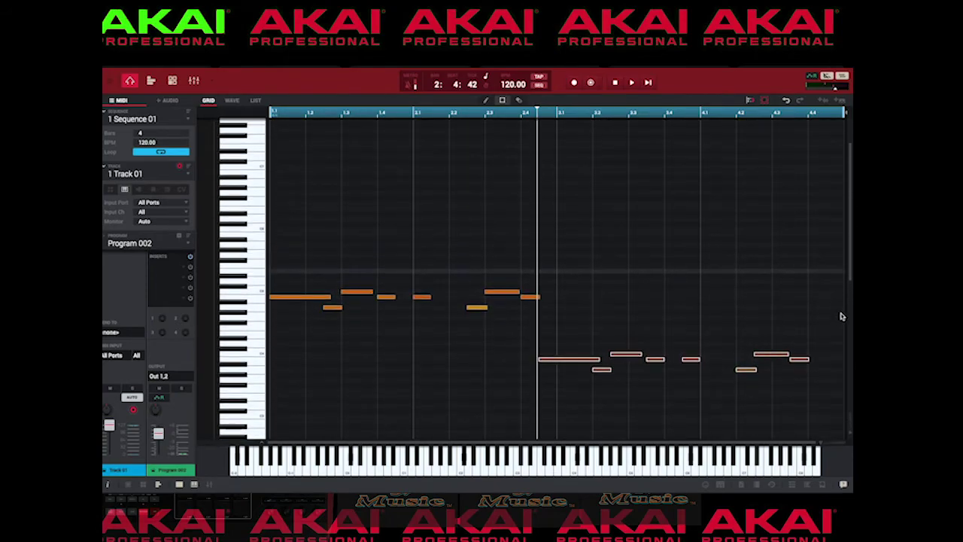
{"action": "scroll", "coordinate": [842, 320], "scroll_direction": "down", "scroll_amount": 2}
{"action": "scroll", "coordinate": [841, 324], "scroll_direction": "up", "scroll_amount": 1}
{"action": "scroll", "coordinate": [837, 335], "scroll_direction": "up", "scroll_amount": 2}
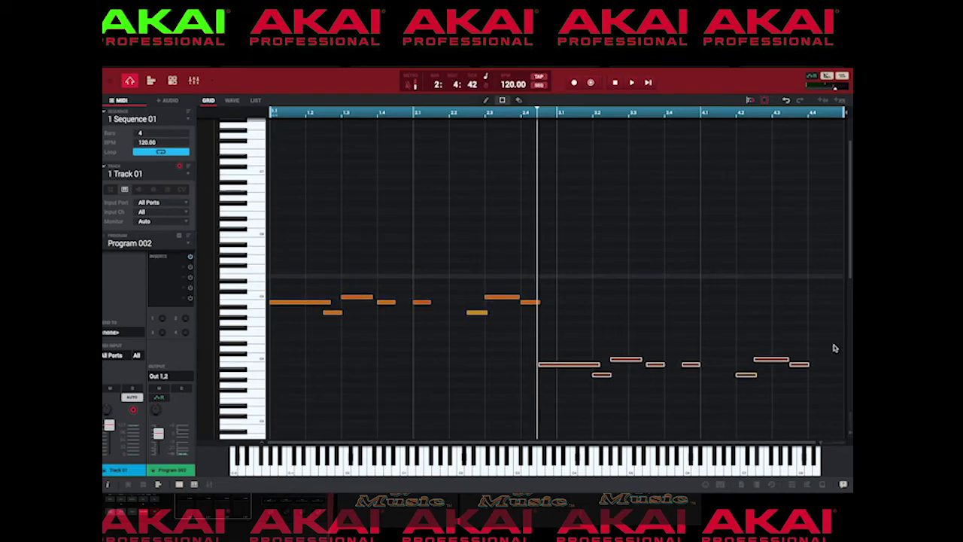
{"action": "scroll", "coordinate": [834, 347], "scroll_direction": "up", "scroll_amount": 2}
{"action": "scroll", "coordinate": [834, 347], "scroll_direction": "down", "scroll_amount": 3}
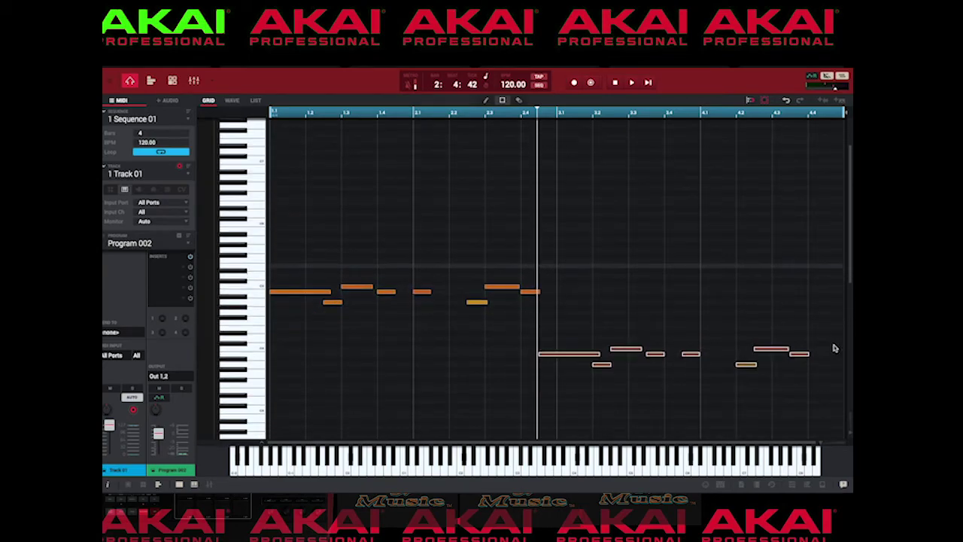
{"action": "scroll", "coordinate": [834, 348], "scroll_direction": "up", "scroll_amount": 2}
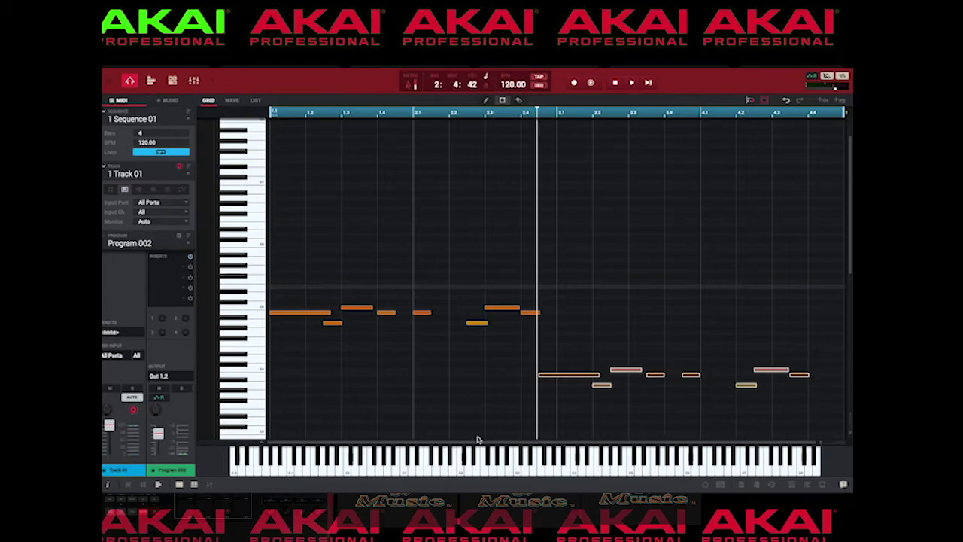
- Hide the MIDI keyboard, leaving the pads and project panel closed
{"action": "left_click", "coordinate": [195, 486]}
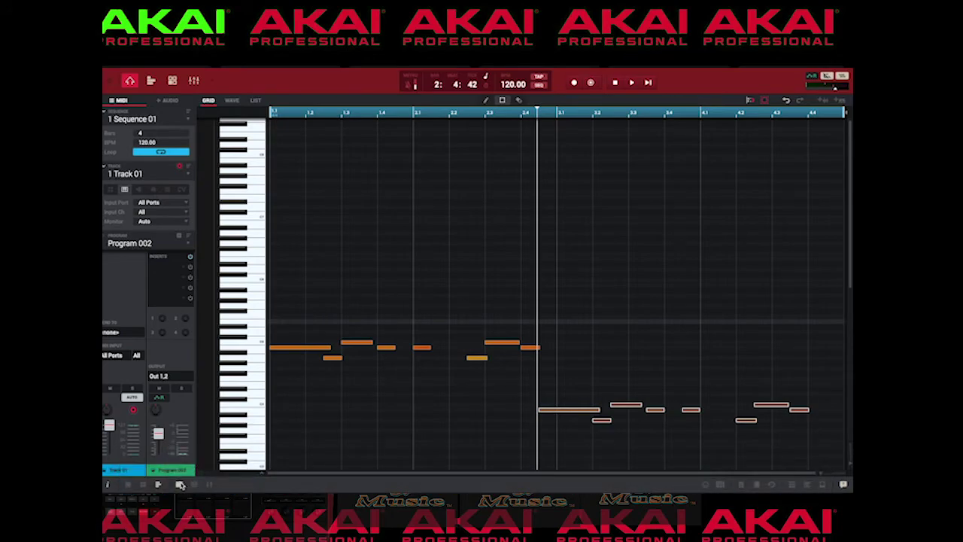
{"action": "left_click", "coordinate": [179, 486]}
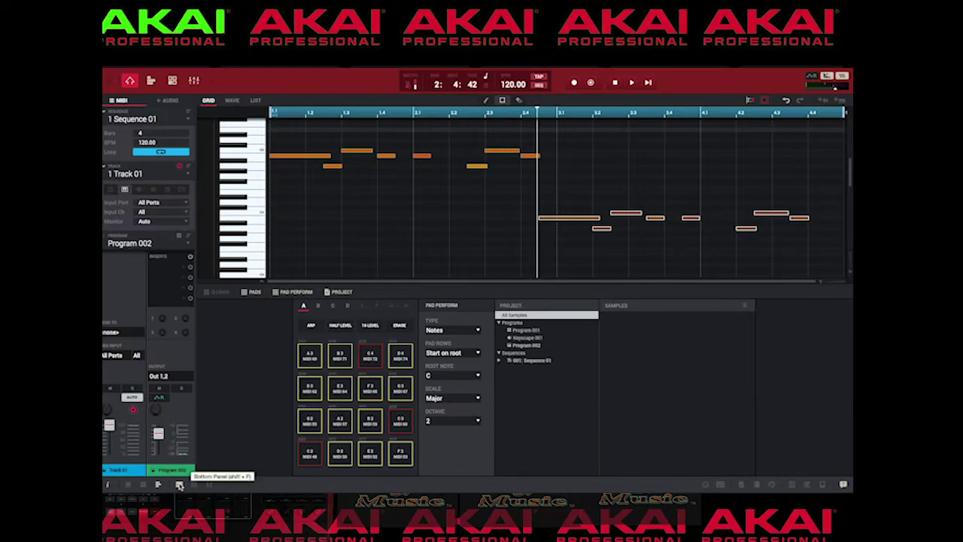
{"action": "left_click", "coordinate": [180, 485]}
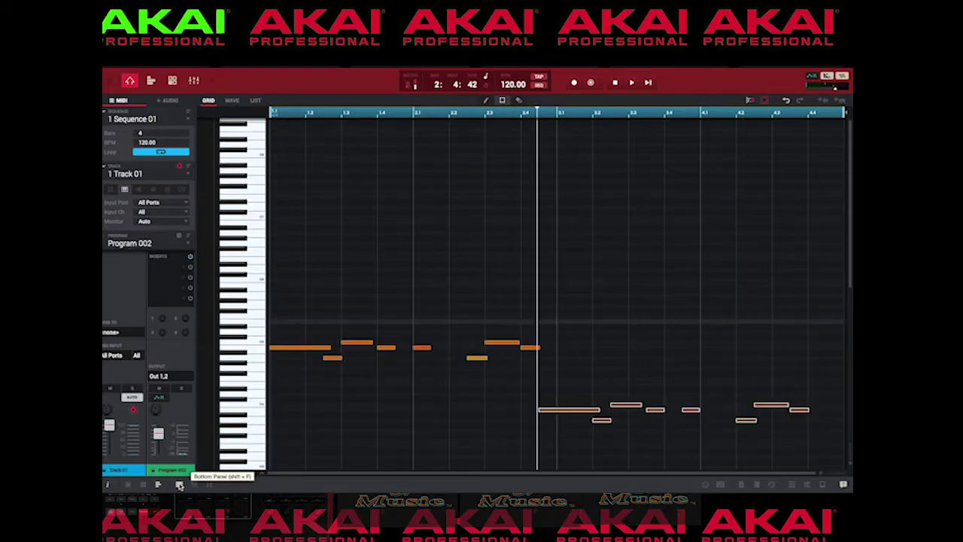